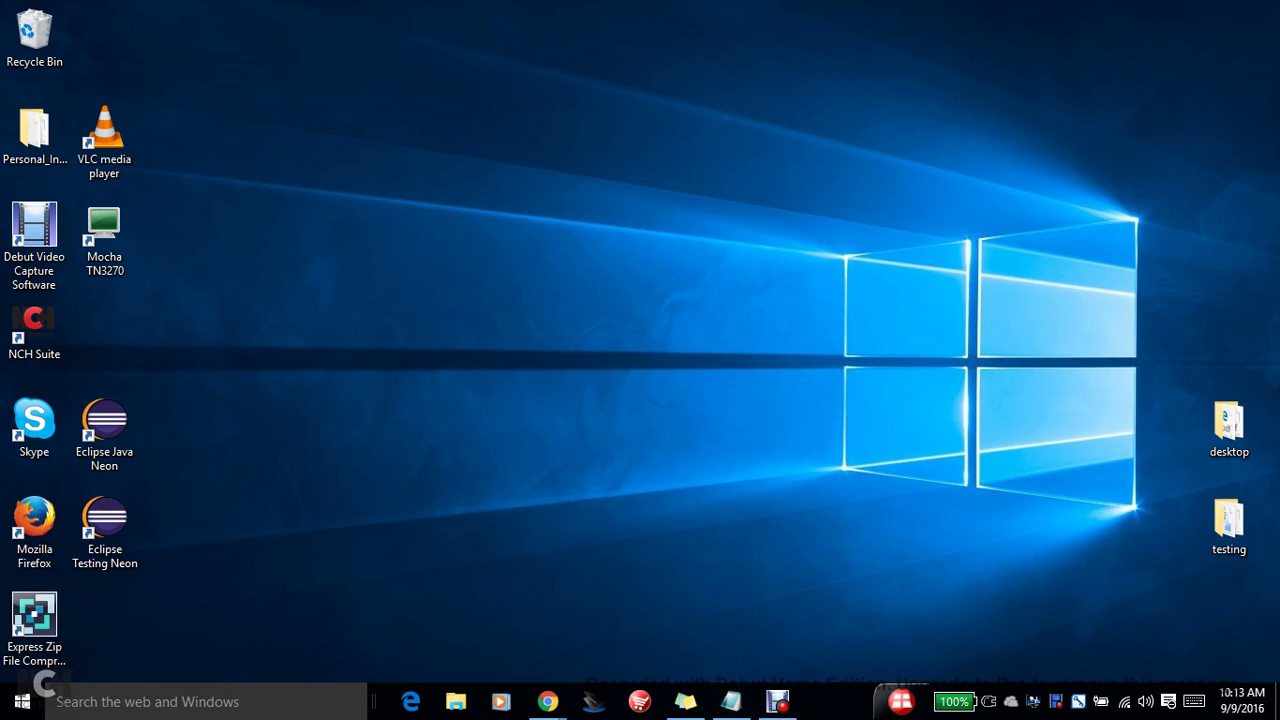
# Step: Open File Explorer and browse to the Public folder under Users on the C: drive
pyautogui.press('super+e')
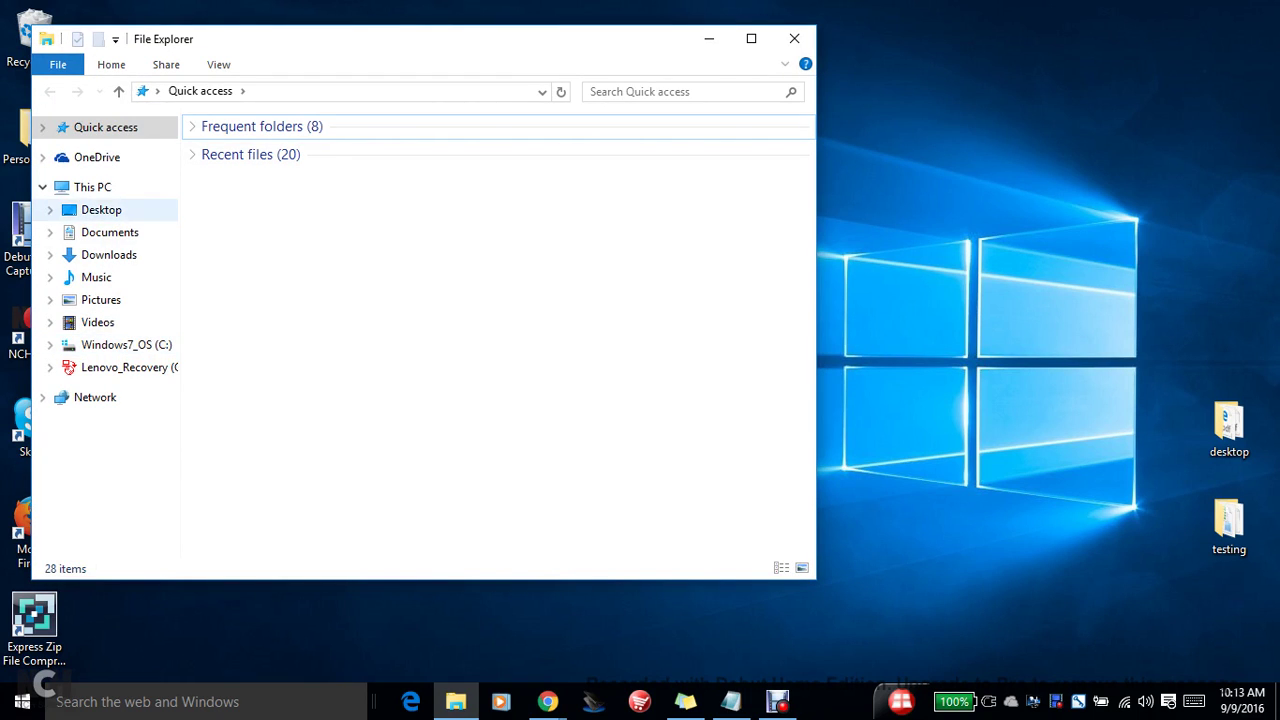
pyautogui.click(101, 210)
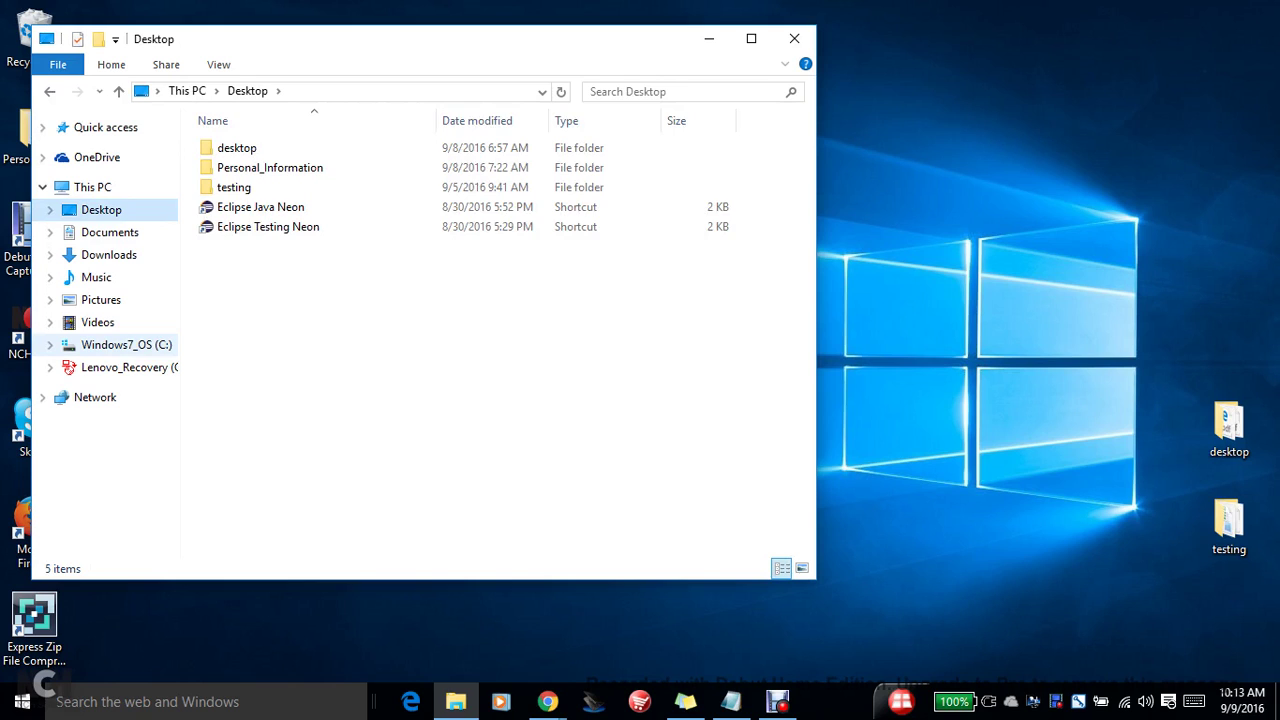
pyautogui.click(126, 344)
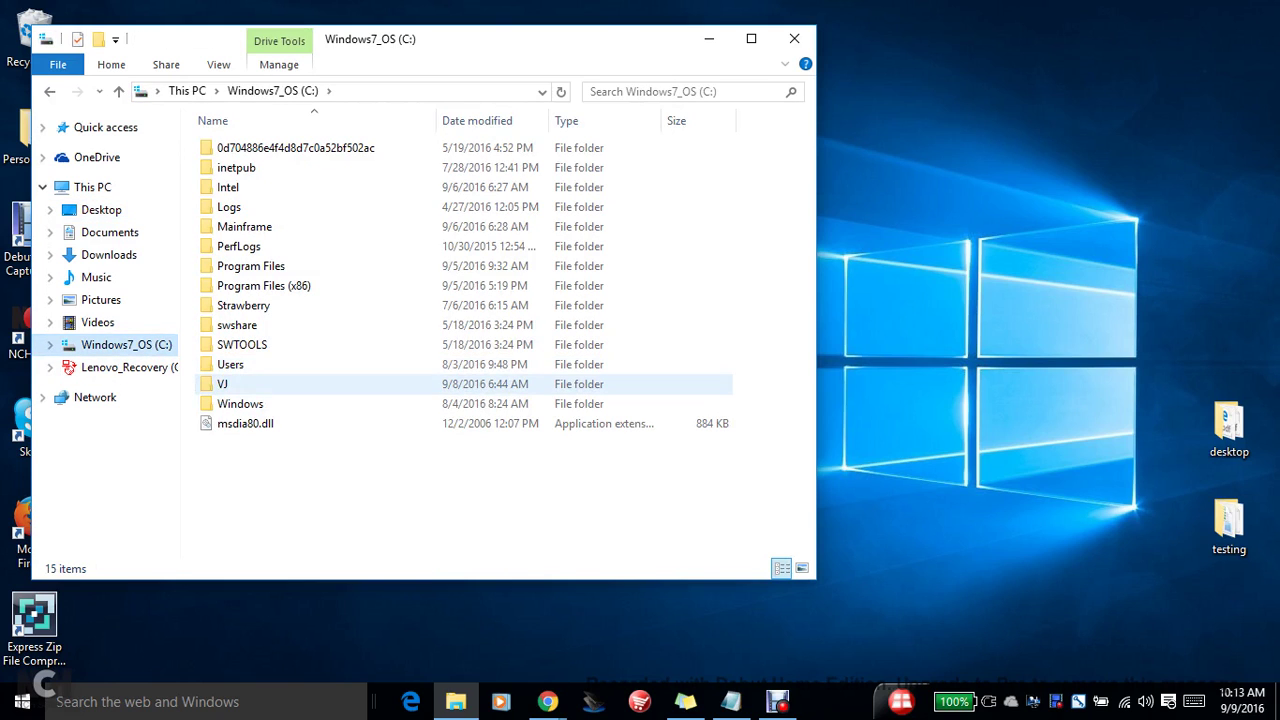
pyautogui.doubleClick(240, 364)
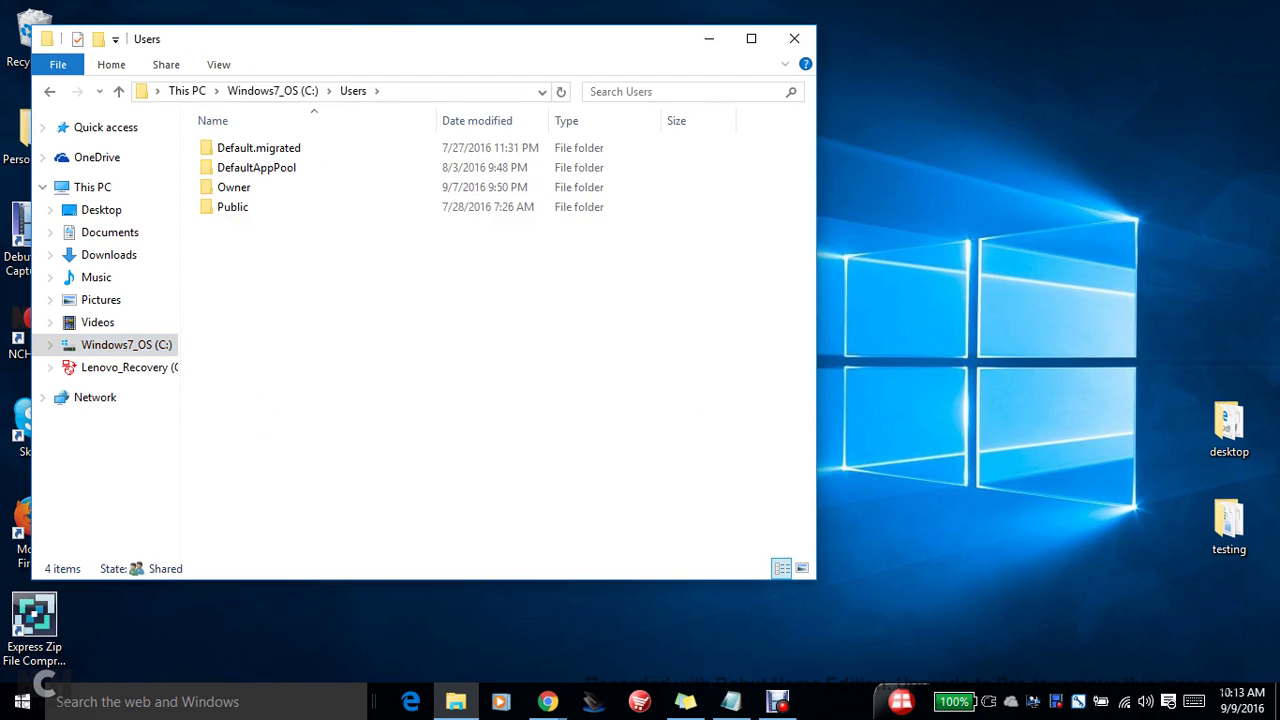
pyautogui.click(234, 187)
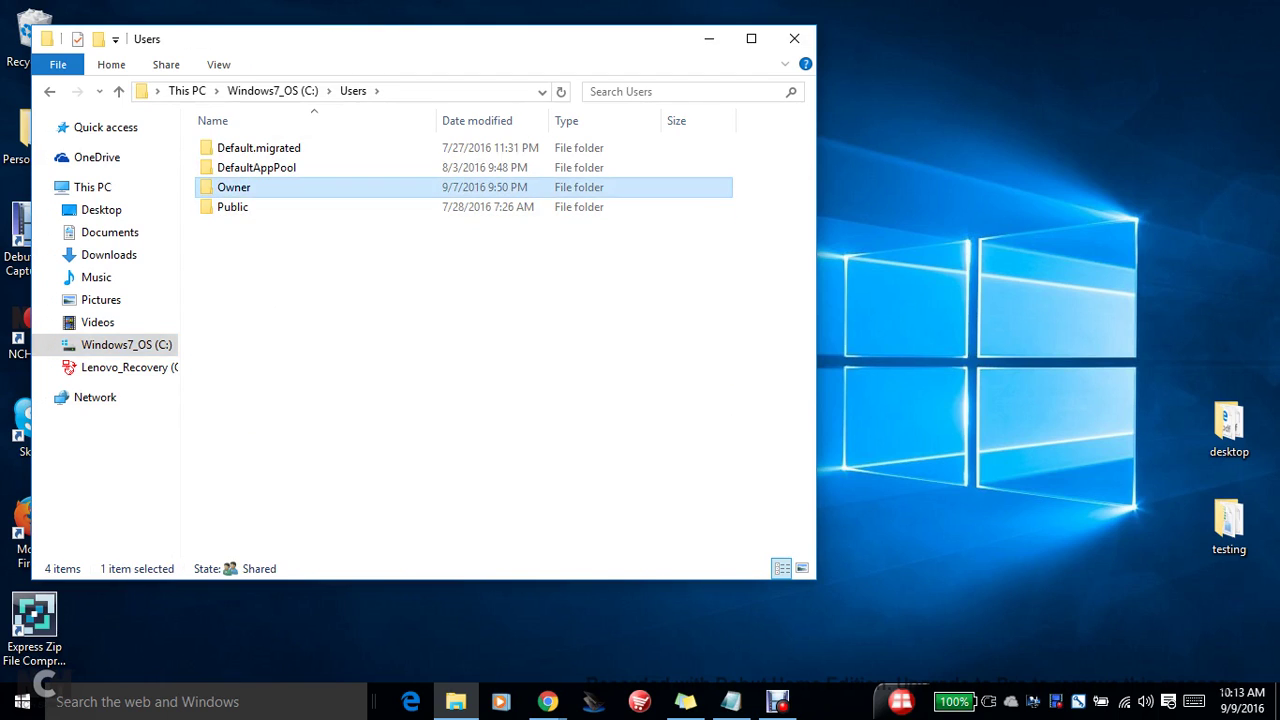
pyautogui.doubleClick(232, 207)
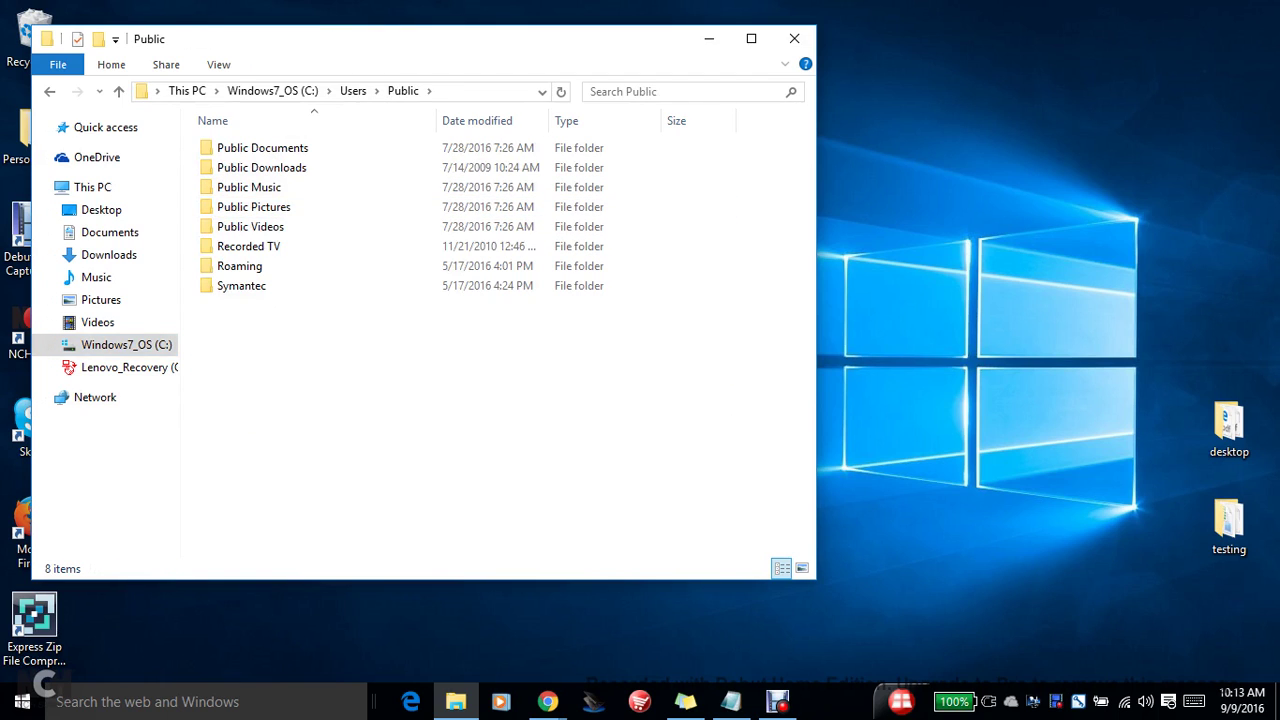
pyautogui.rightClick(319, 195)
pyautogui.moveTo(400, 400)
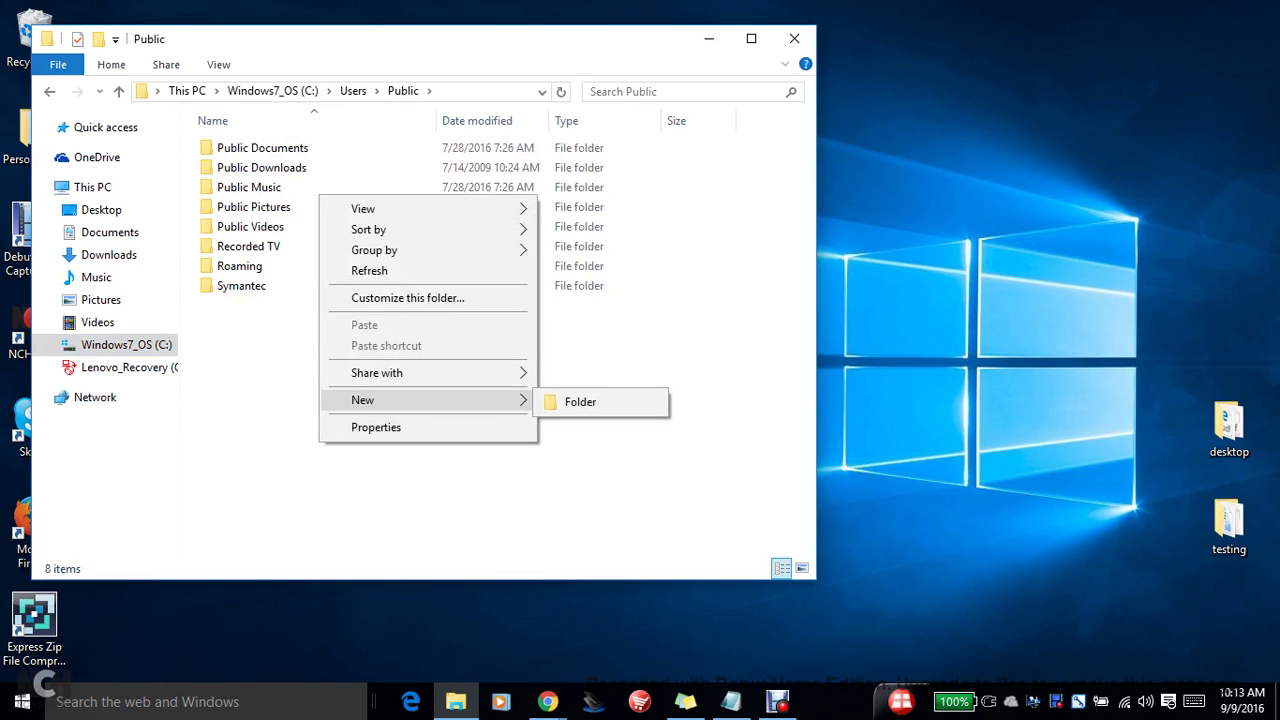
pyautogui.press('Escape')
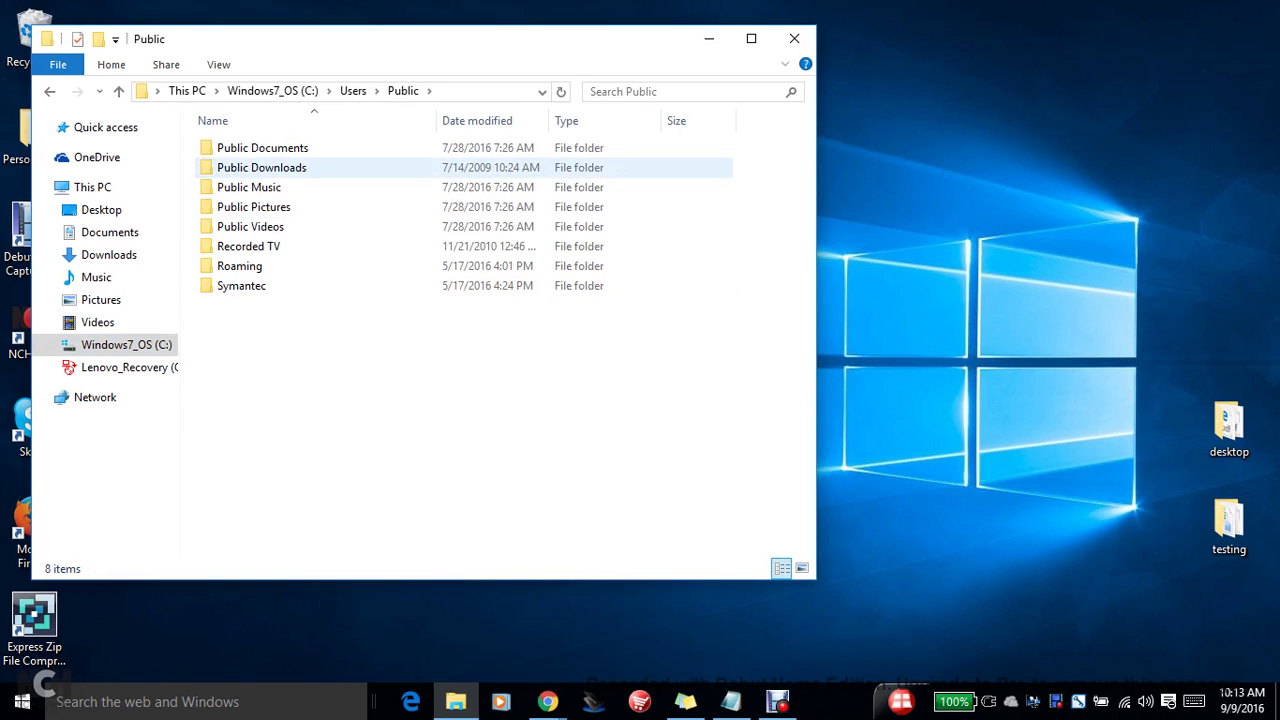
# Step: Look inside the Sample Music folder in Public Music and return to the root of the C: drive
pyautogui.doubleClick(249, 187)
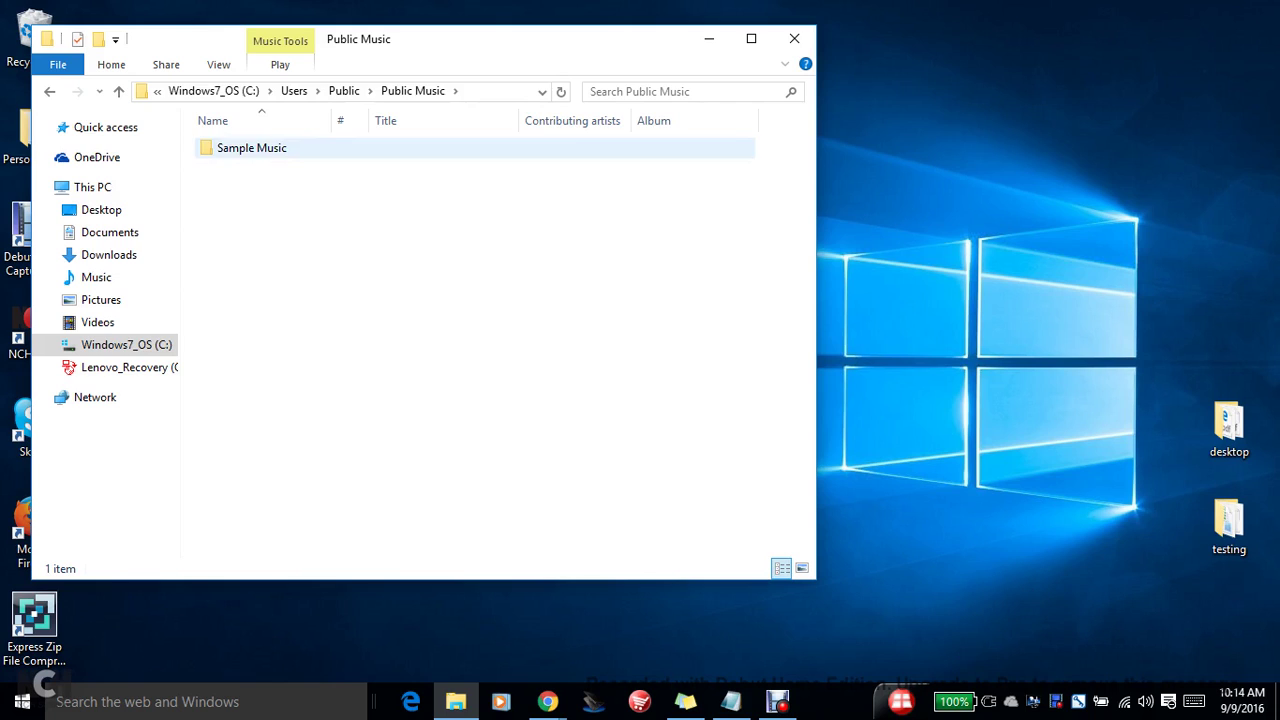
pyautogui.doubleClick(251, 147)
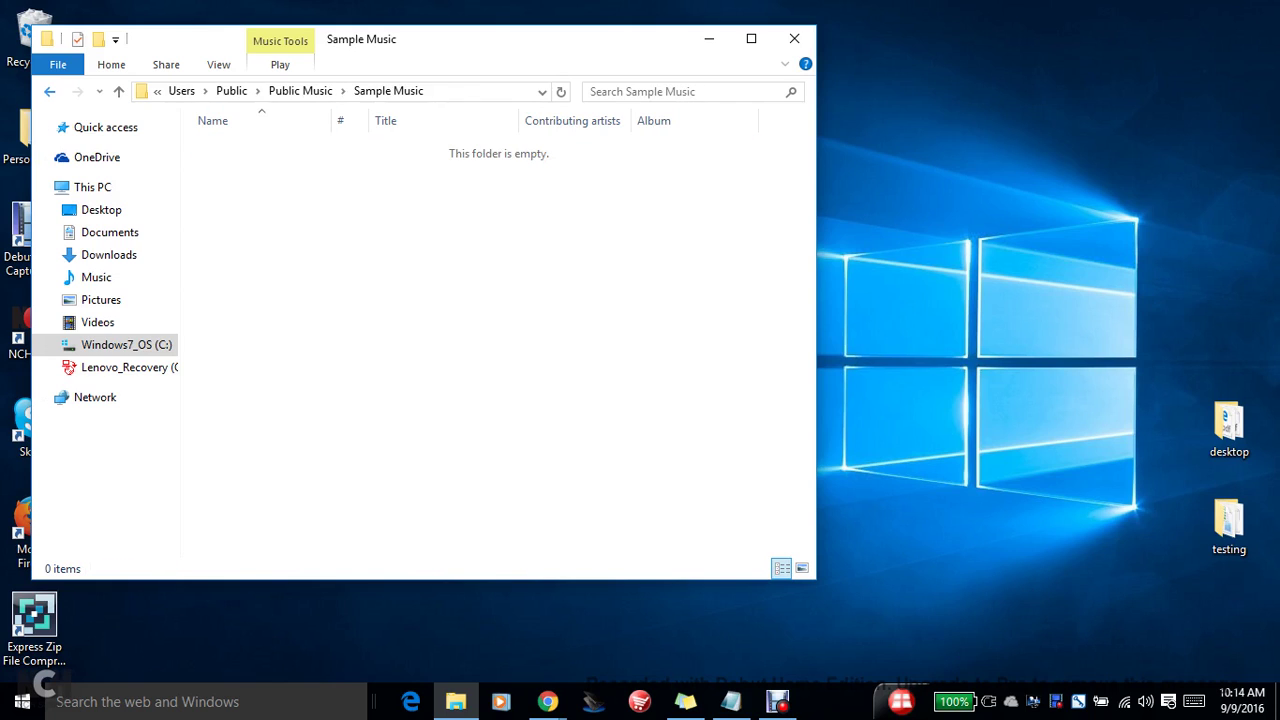
pyautogui.click(49, 91)
pyautogui.click(49, 91)
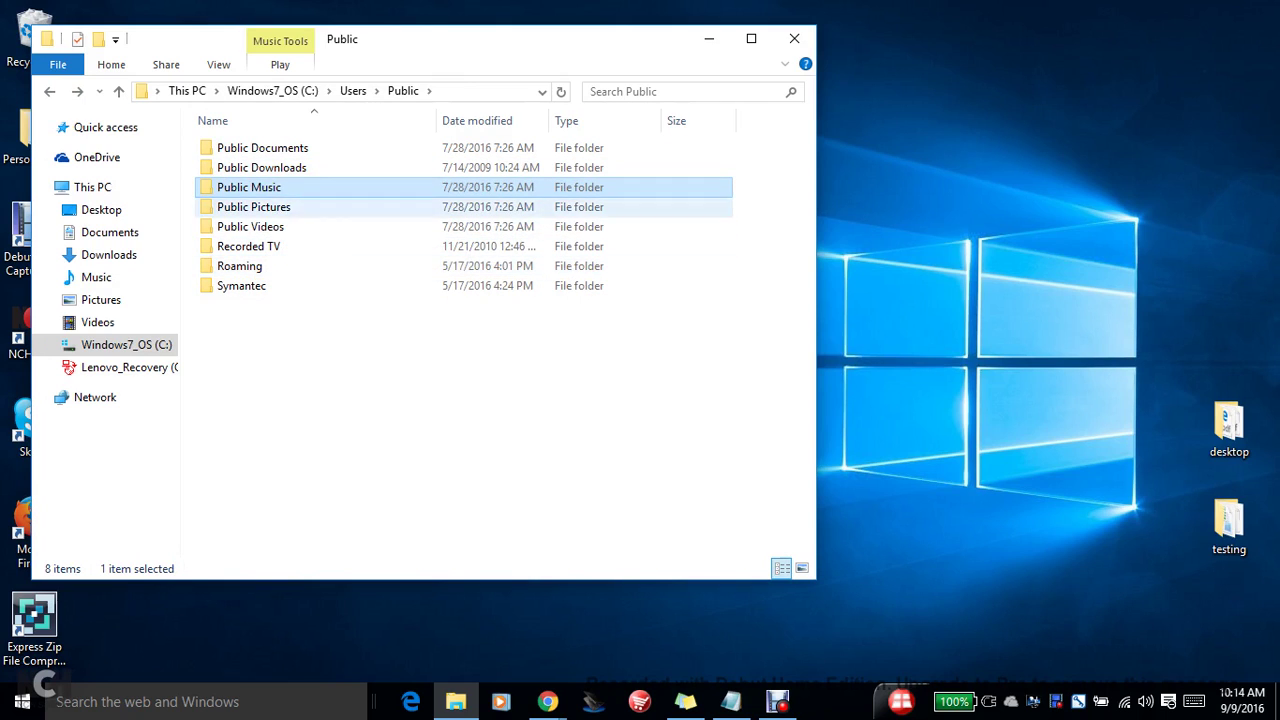
pyautogui.click(49, 91)
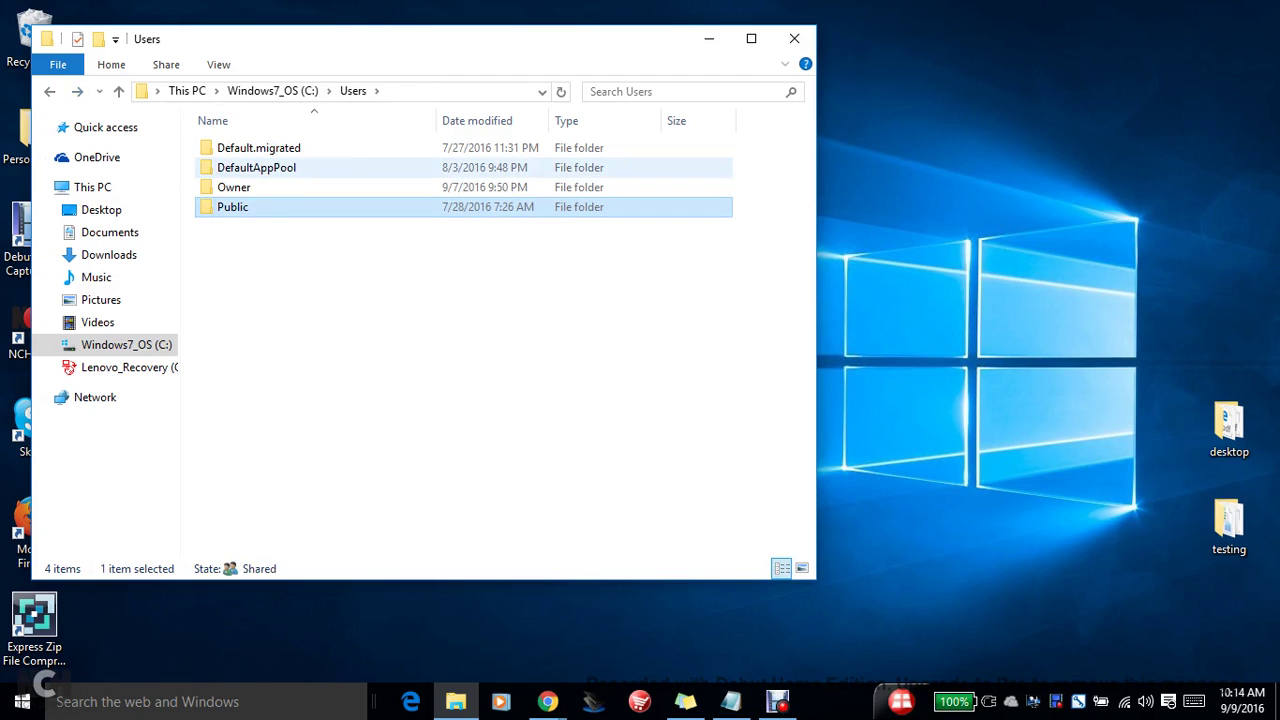
pyautogui.hotkey('alt', 'Up')
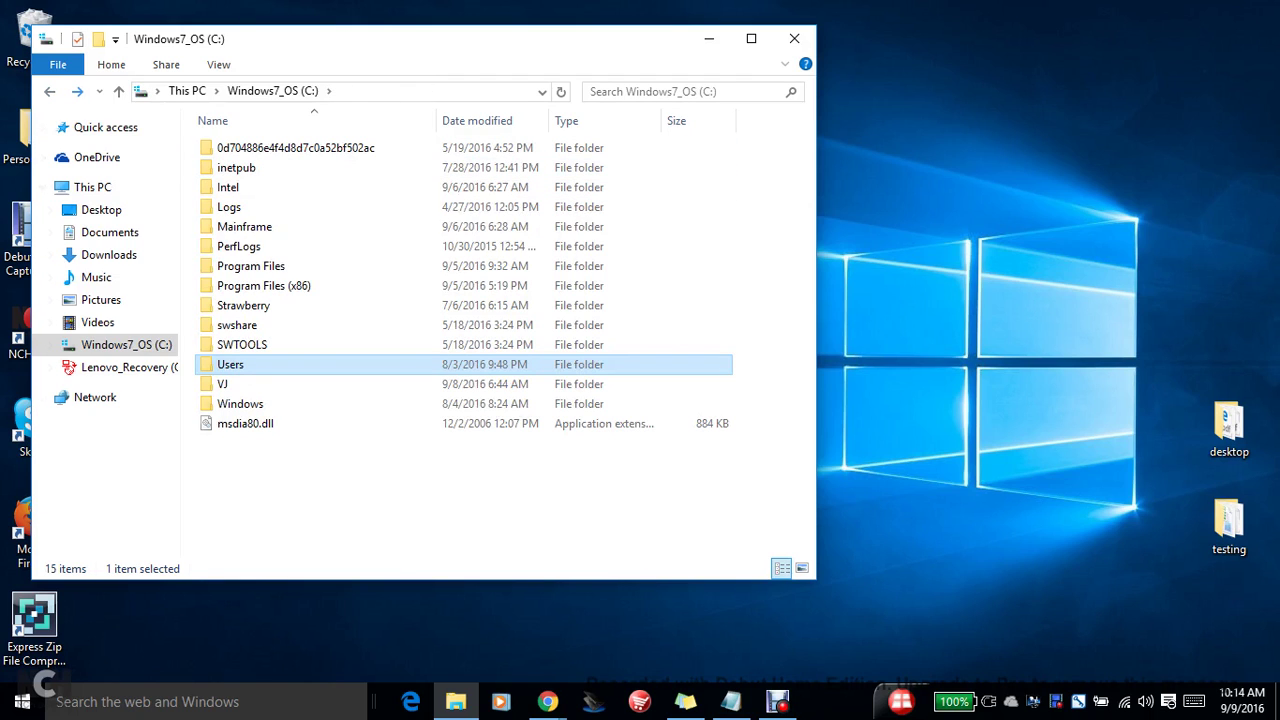
# Step: Create a desktop shortcut to the 7zFM application in the 7-Zip folder of Program Files
pyautogui.doubleClick(251, 266)
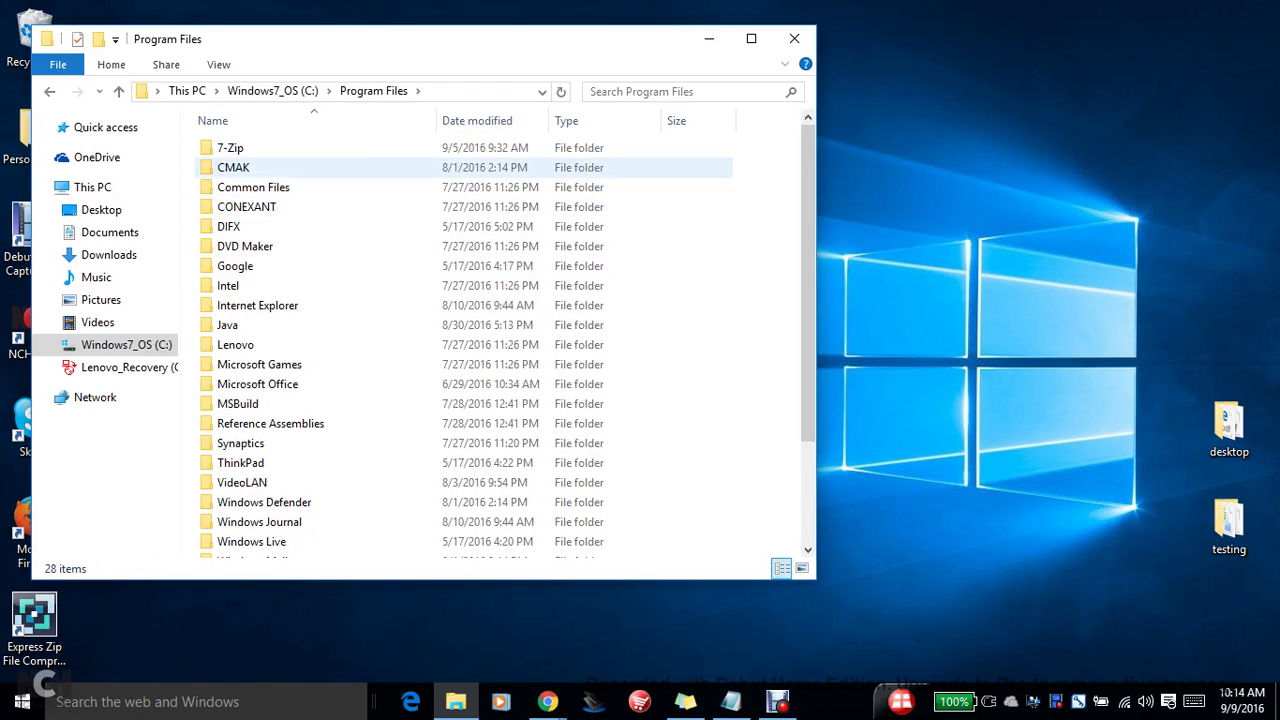
pyautogui.doubleClick(230, 148)
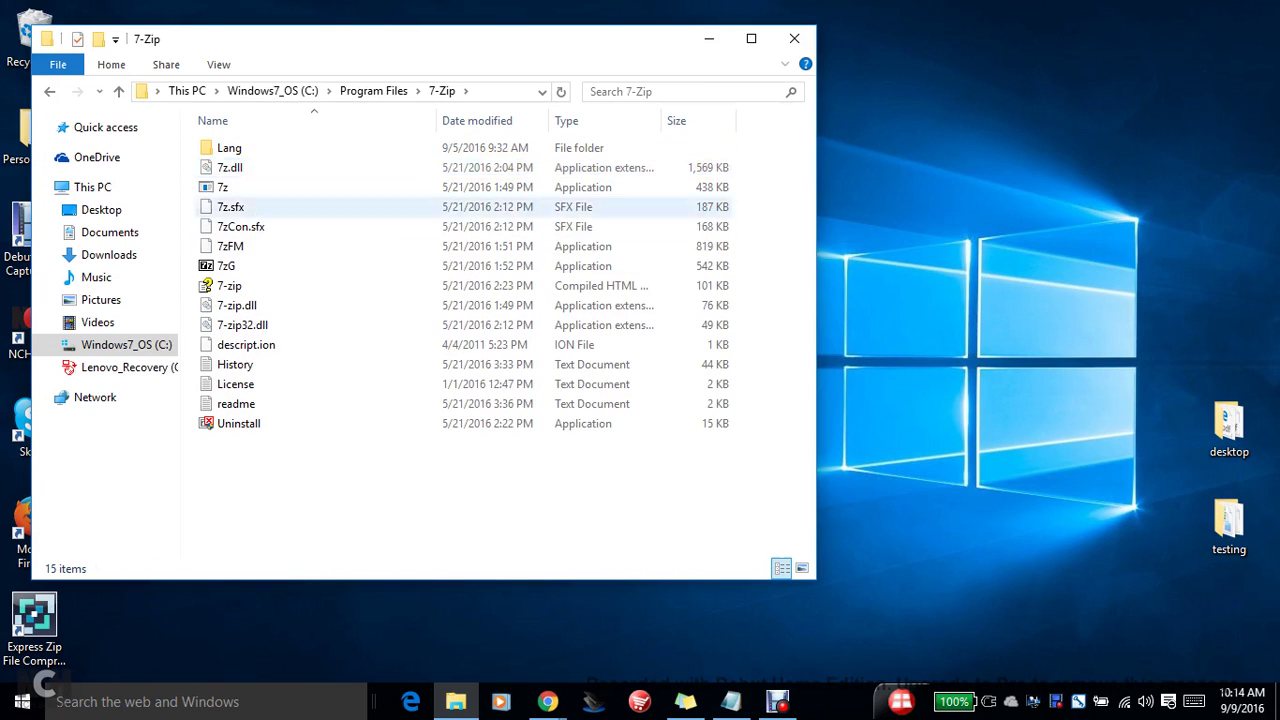
pyautogui.click(226, 266)
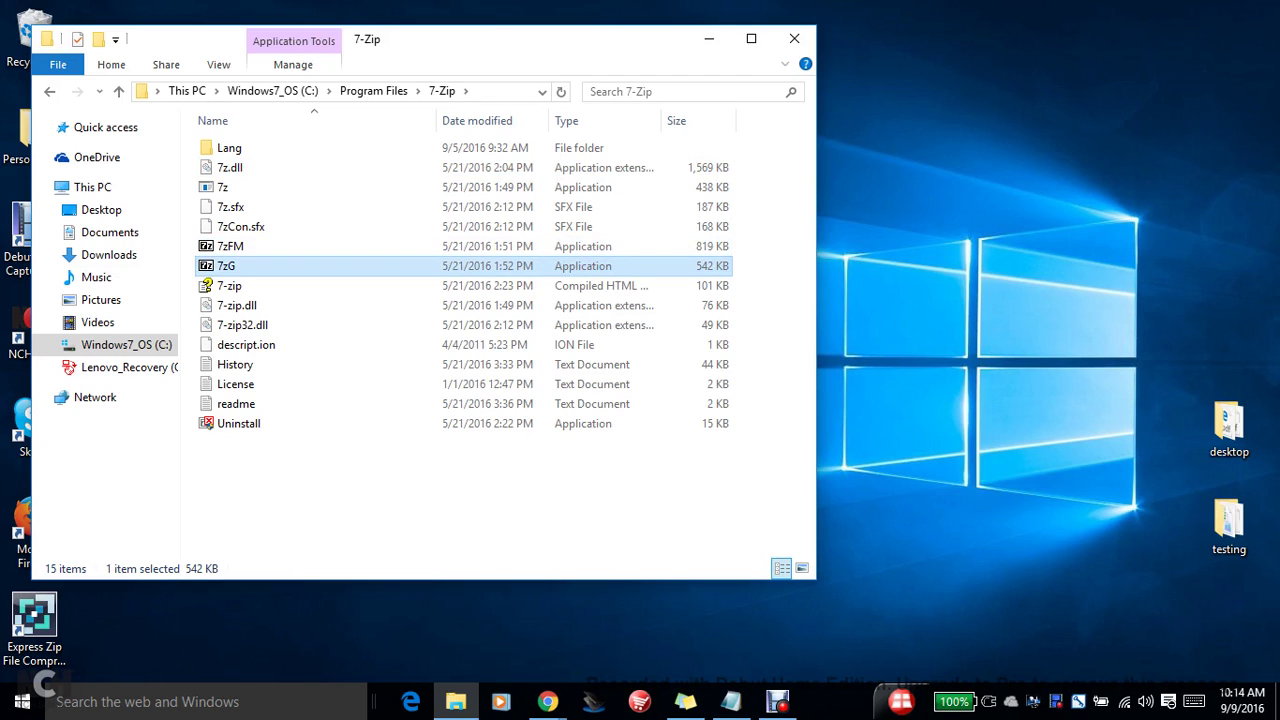
pyautogui.click(290, 250)
pyautogui.rightClick(290, 252)
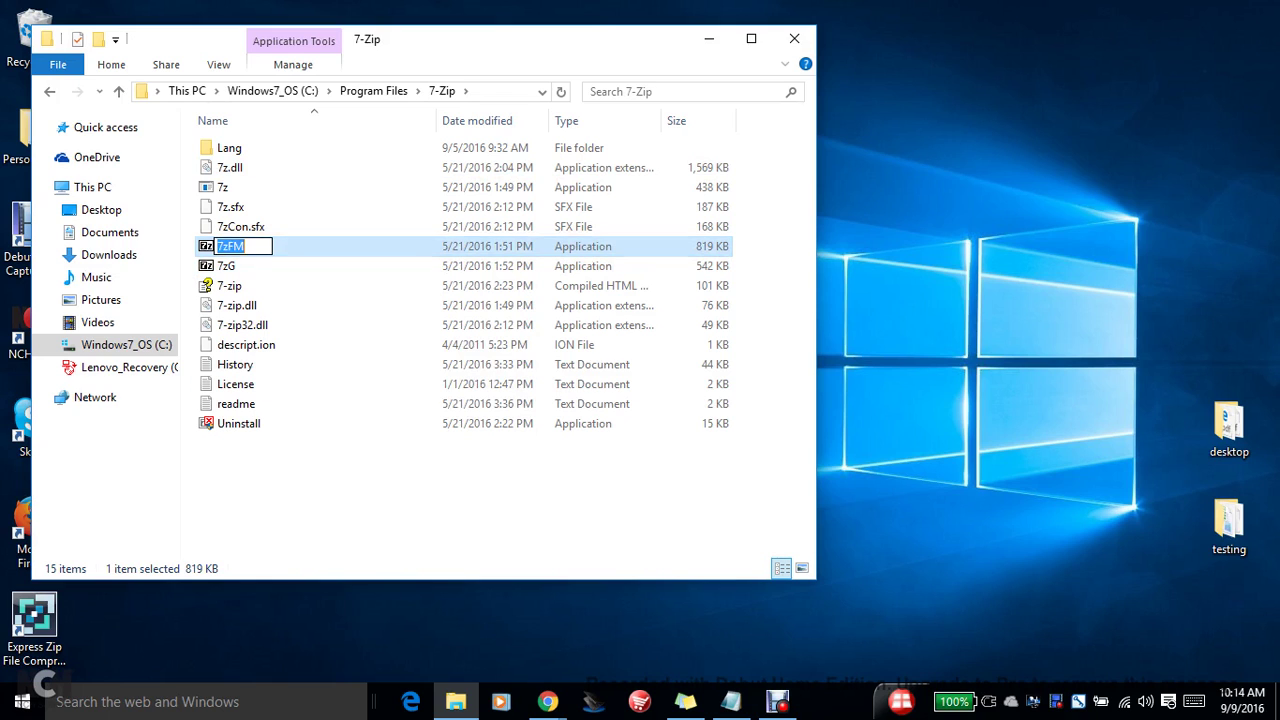
pyautogui.press('Escape')
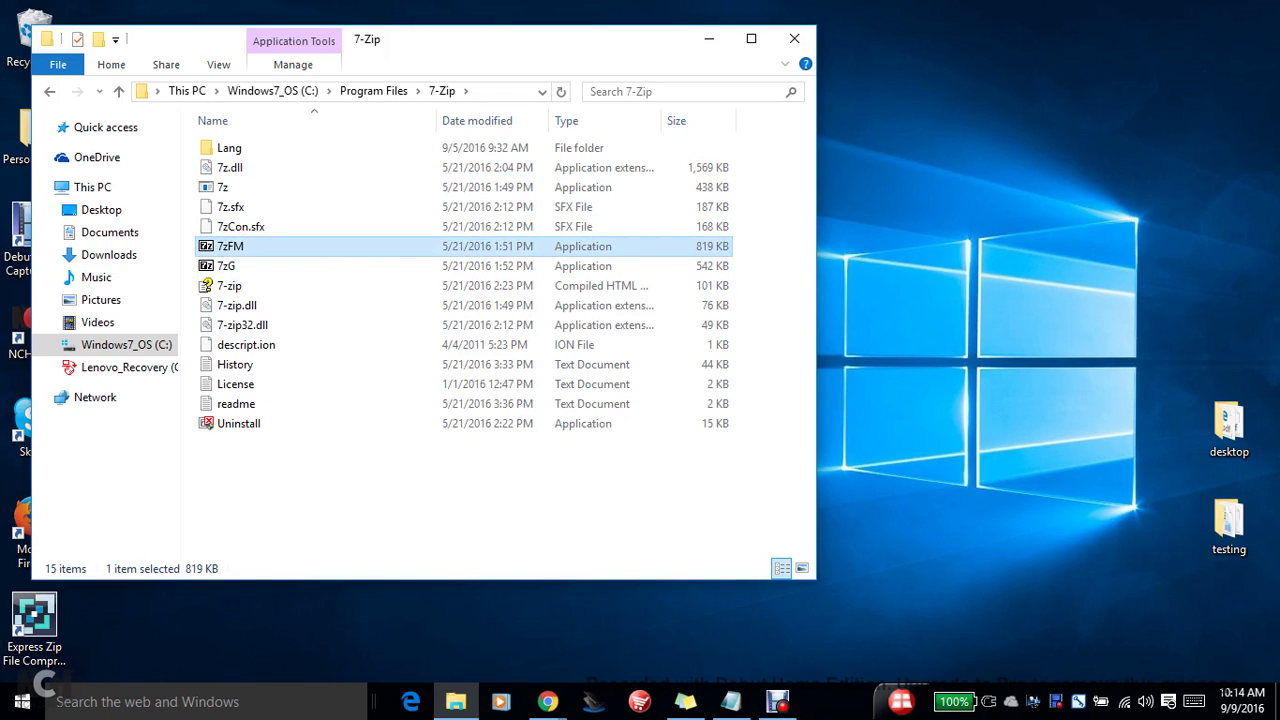
pyautogui.rightClick(282, 244)
pyautogui.moveTo(340, 470)
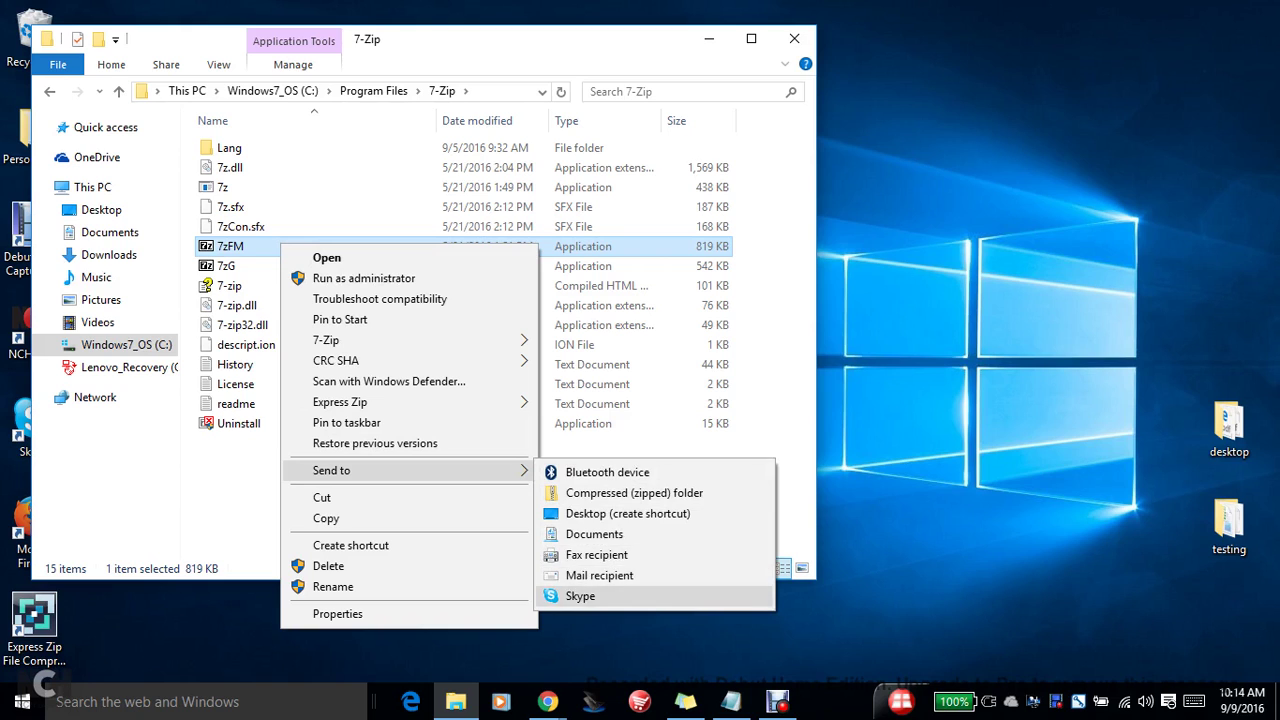
pyautogui.click(627, 513)
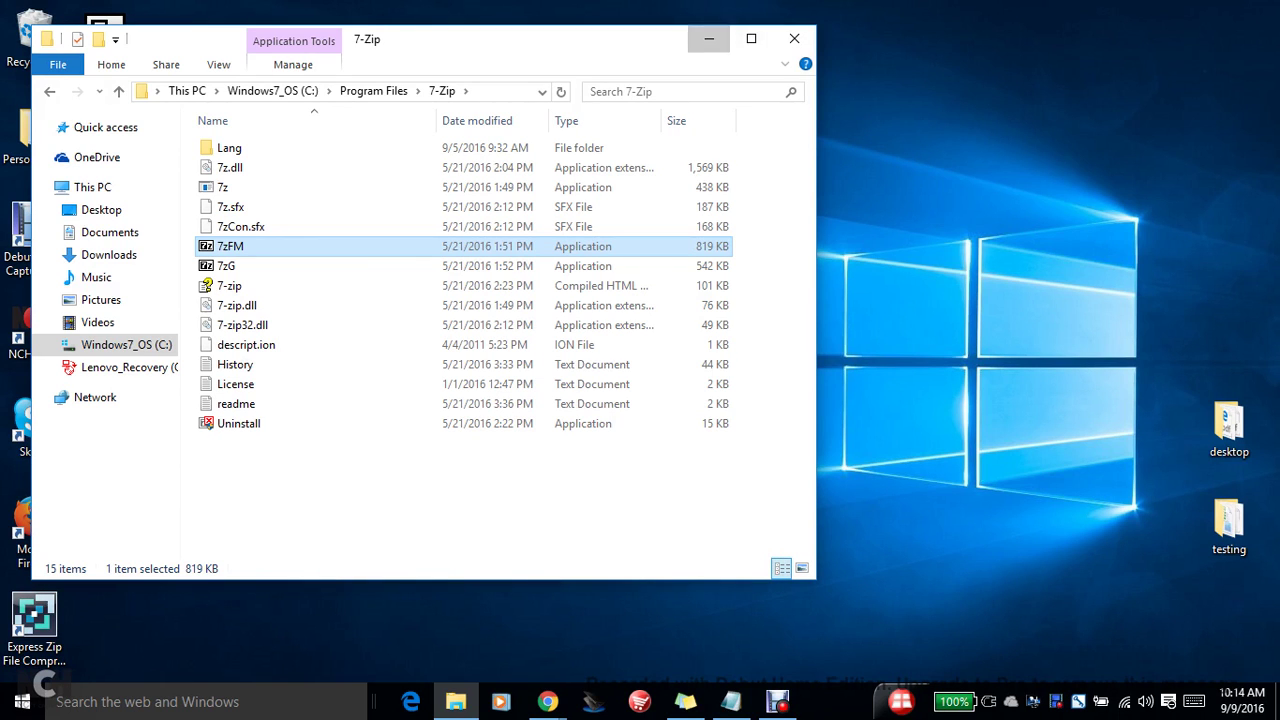
# Step: Minimize the folder window, test the 7zFM desktop shortcut by launching 7-Zip from it, and close 7-Zip
pyautogui.click(709, 38)
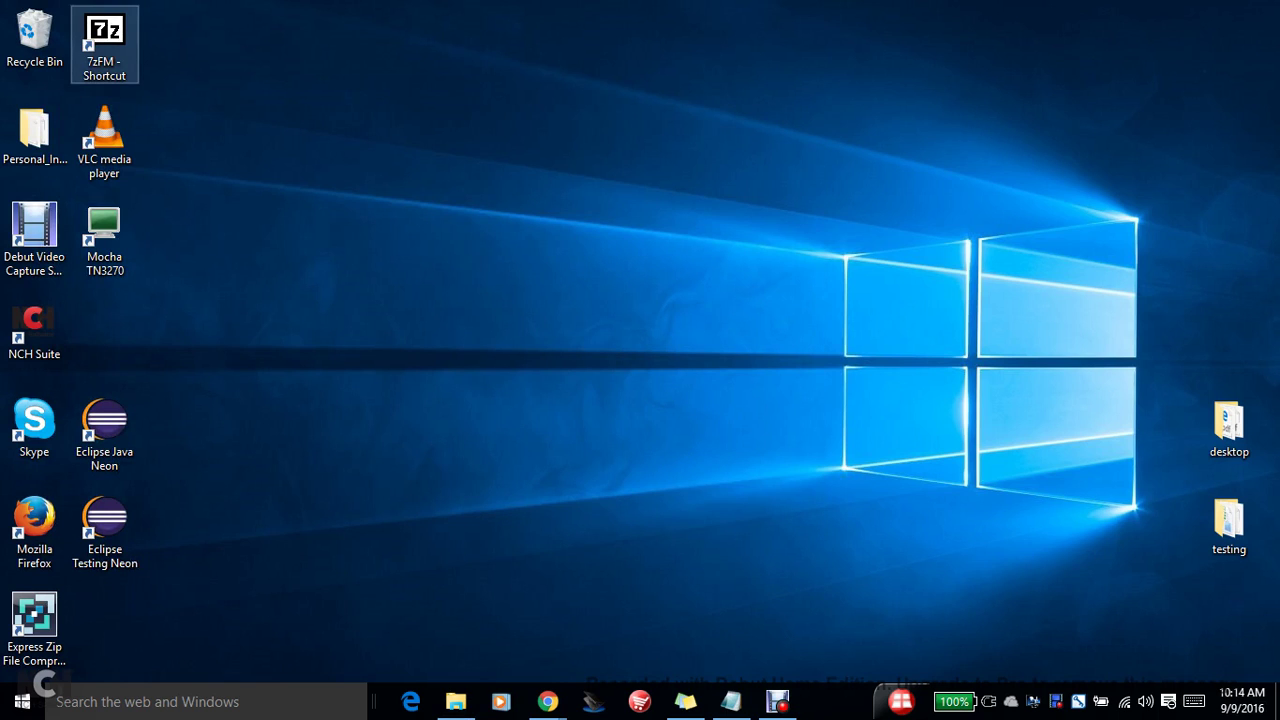
pyautogui.click(104, 44)
pyautogui.doubleClick(104, 44)
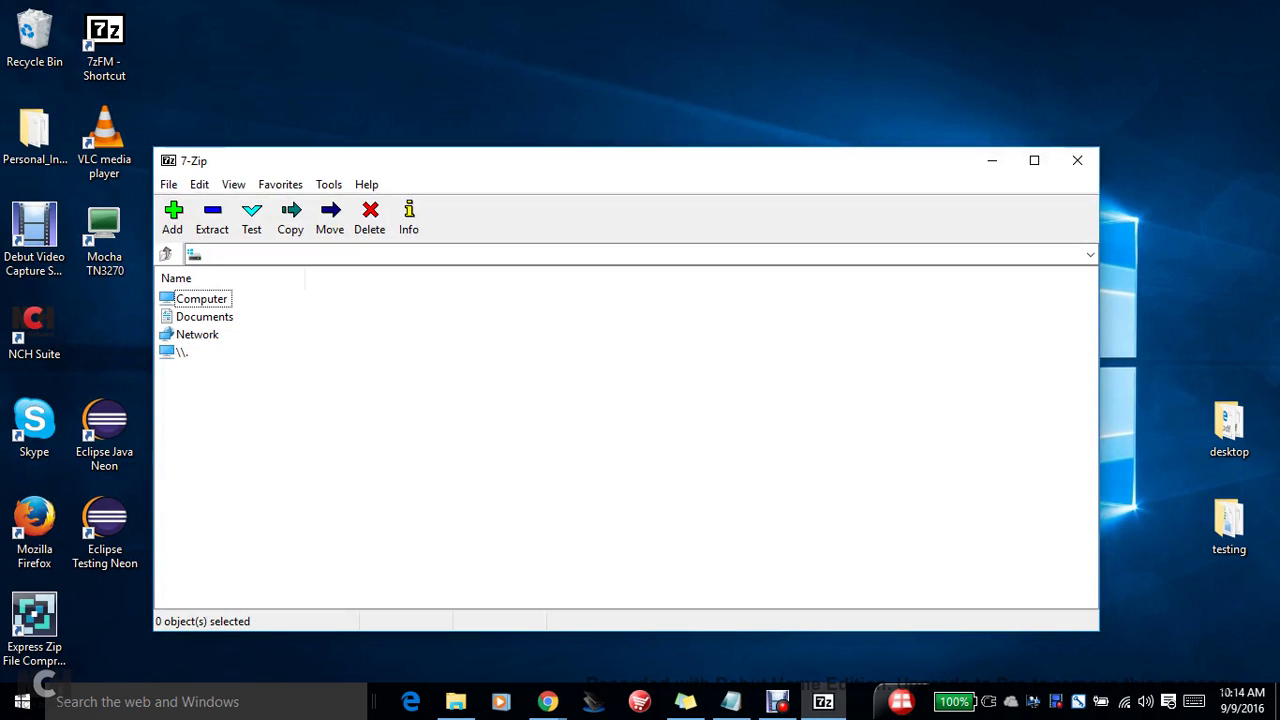
pyautogui.click(1077, 160)
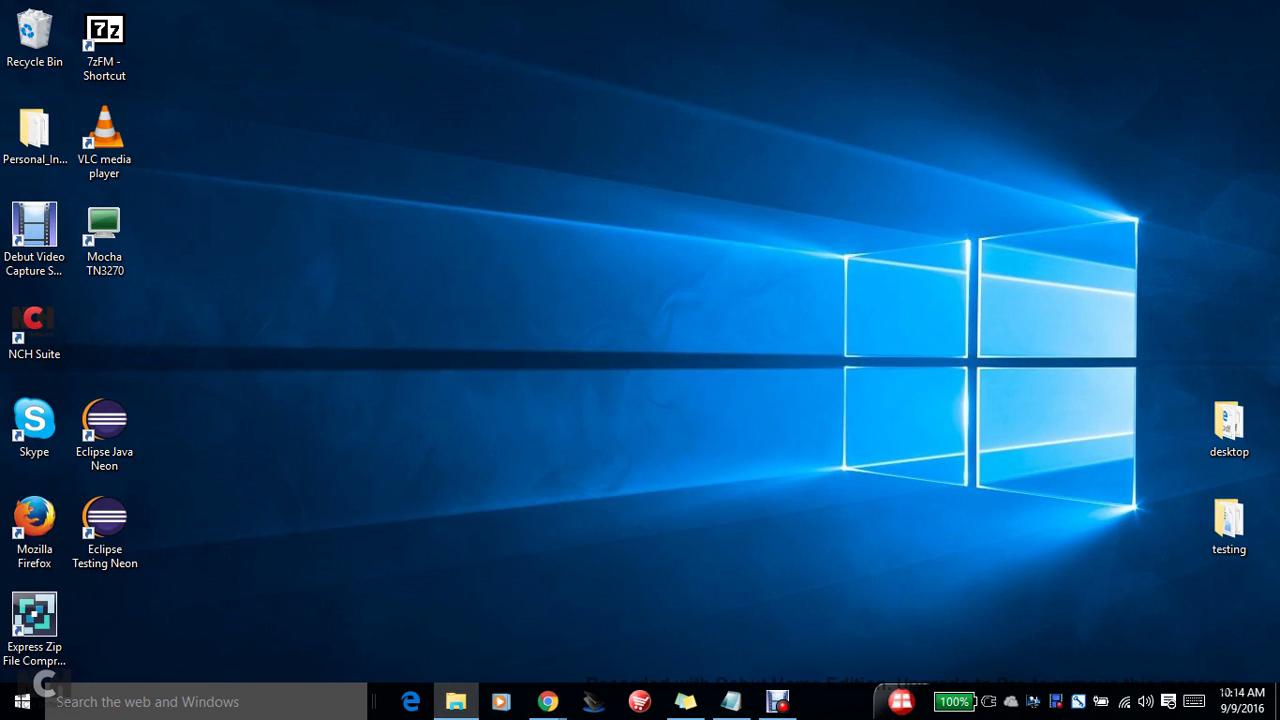
# Step: Browse to the Program Files\7-Zip folder on the C: drive in a new File Explorer window and close that window
pyautogui.press('super+e')
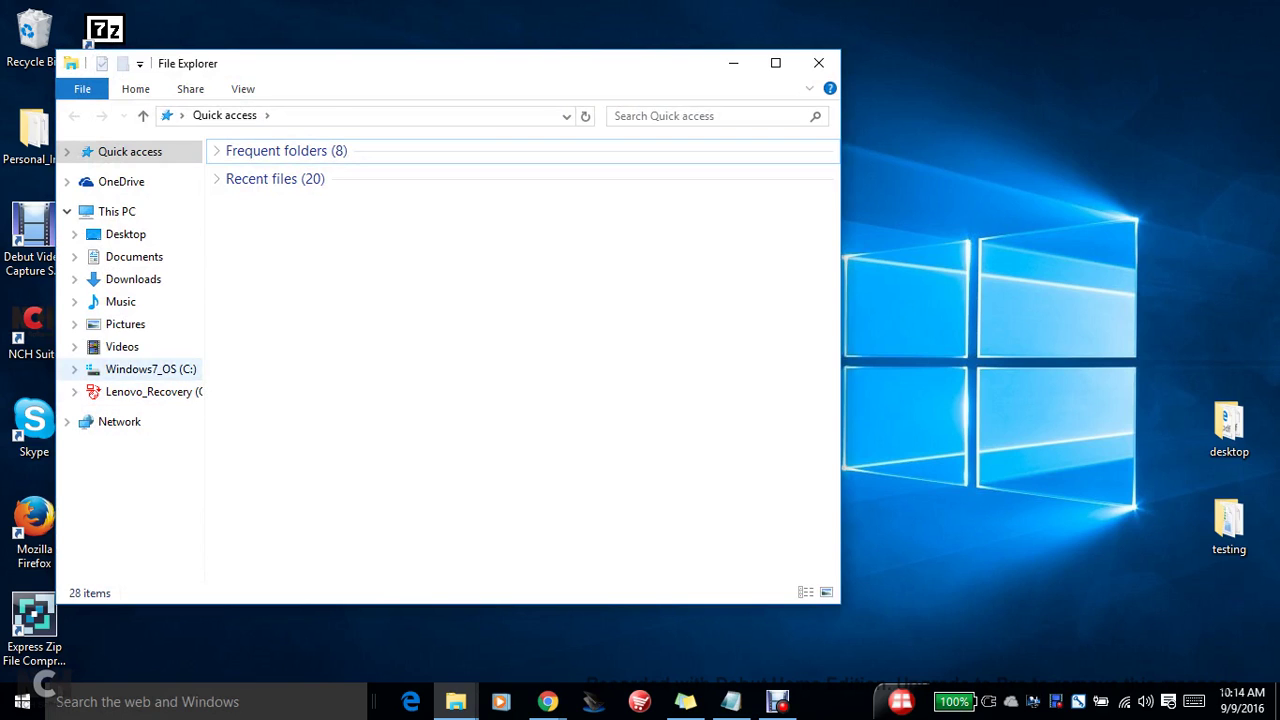
pyautogui.click(150, 369)
pyautogui.click(280, 290)
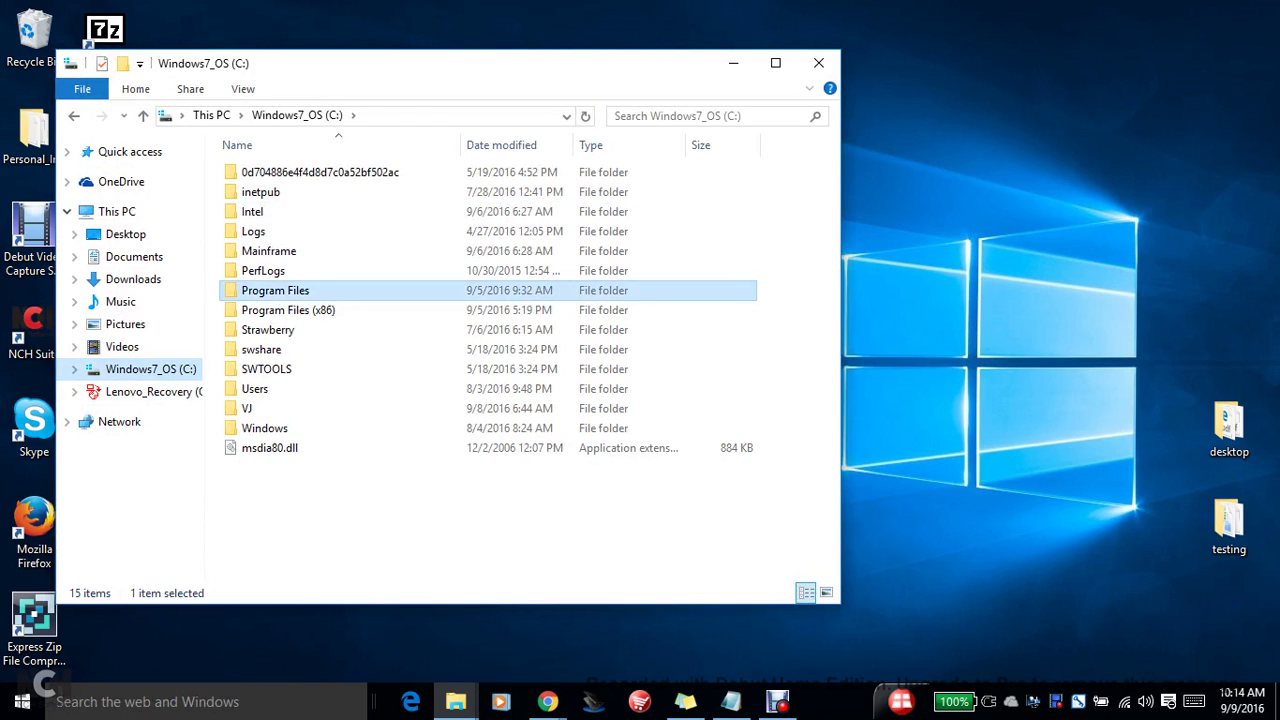
pyautogui.doubleClick(280, 290)
pyautogui.doubleClick(262, 172)
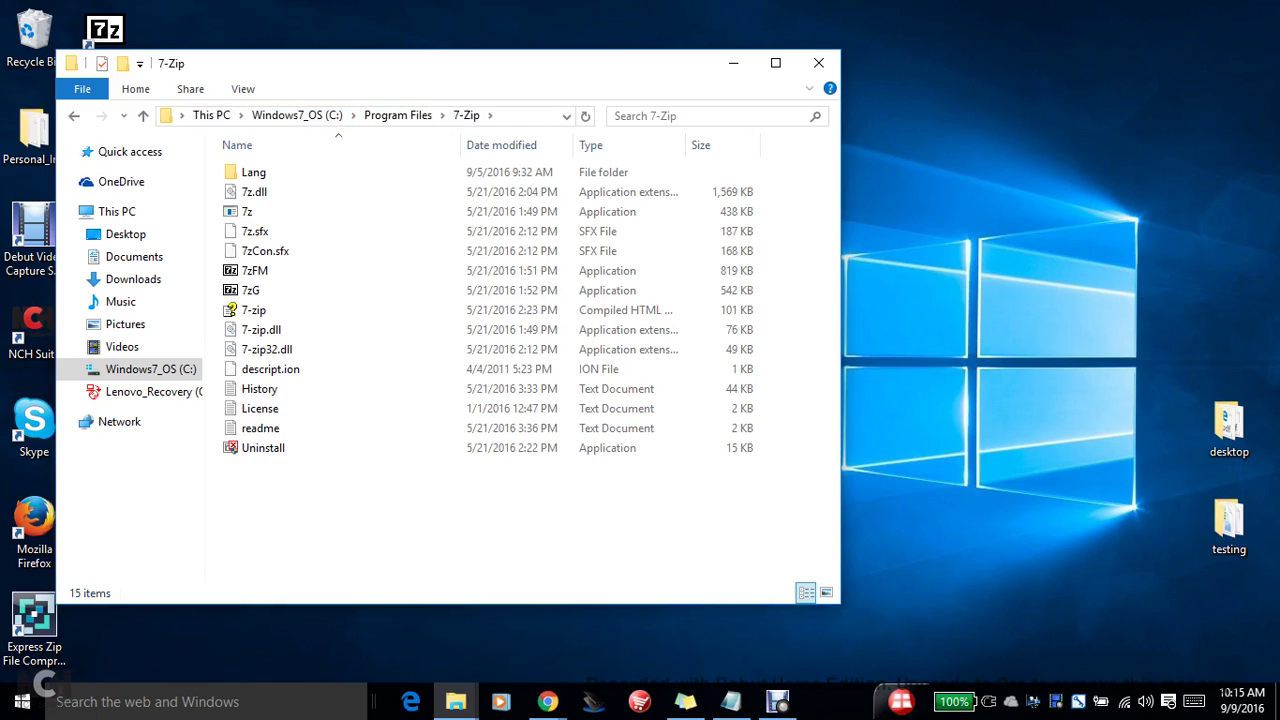
pyautogui.click(819, 63)
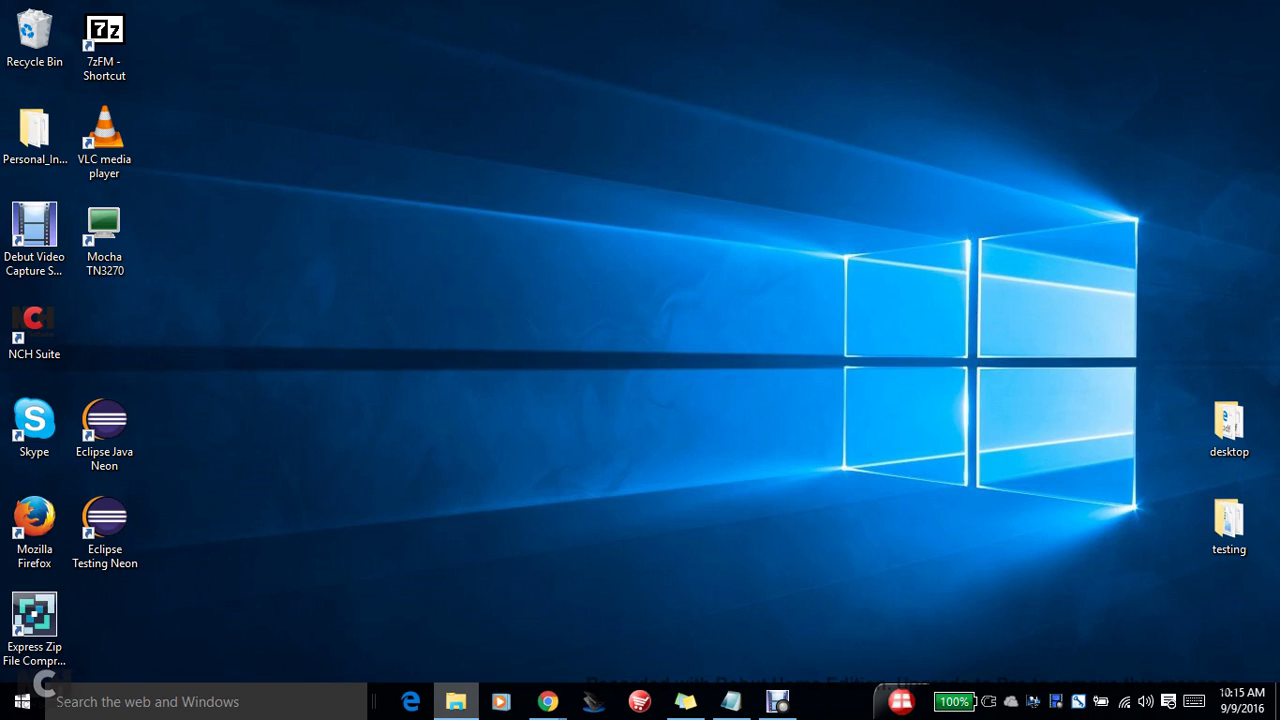
# Step: Restore the minimized 7-Zip folder window and examine the commands available for the Lang folder
pyautogui.click(455, 701)
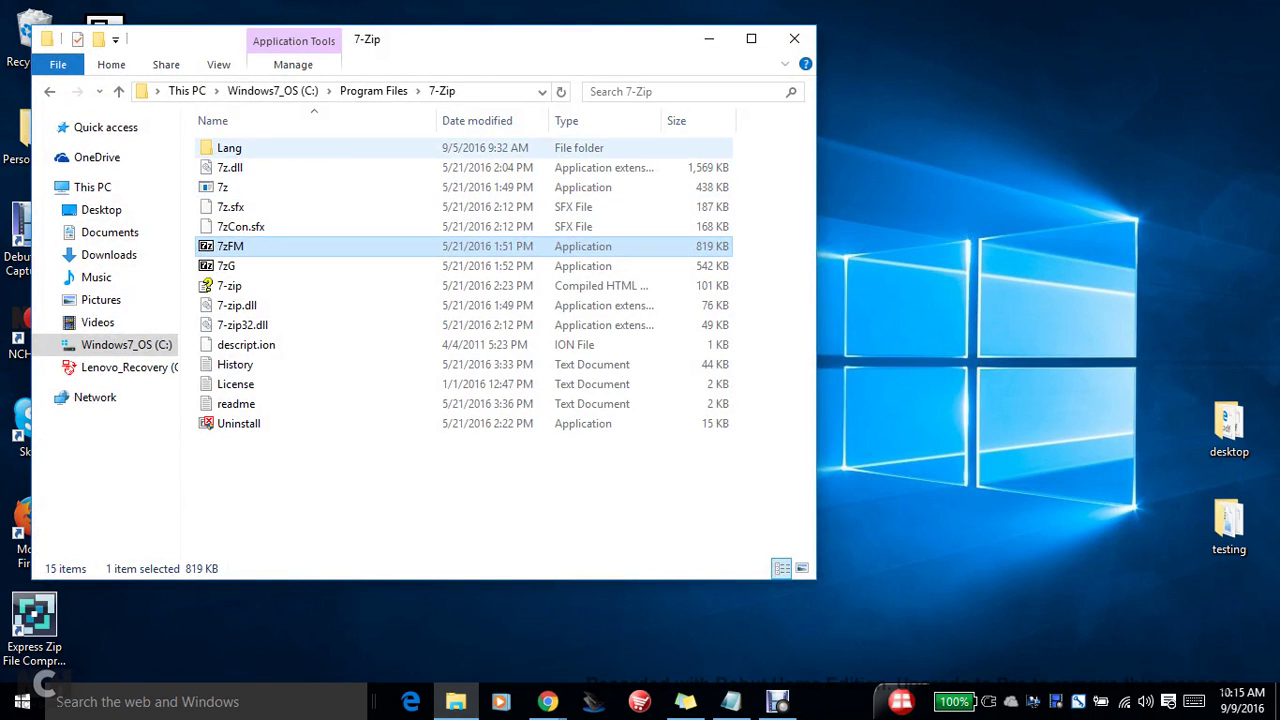
pyautogui.rightClick(254, 148)
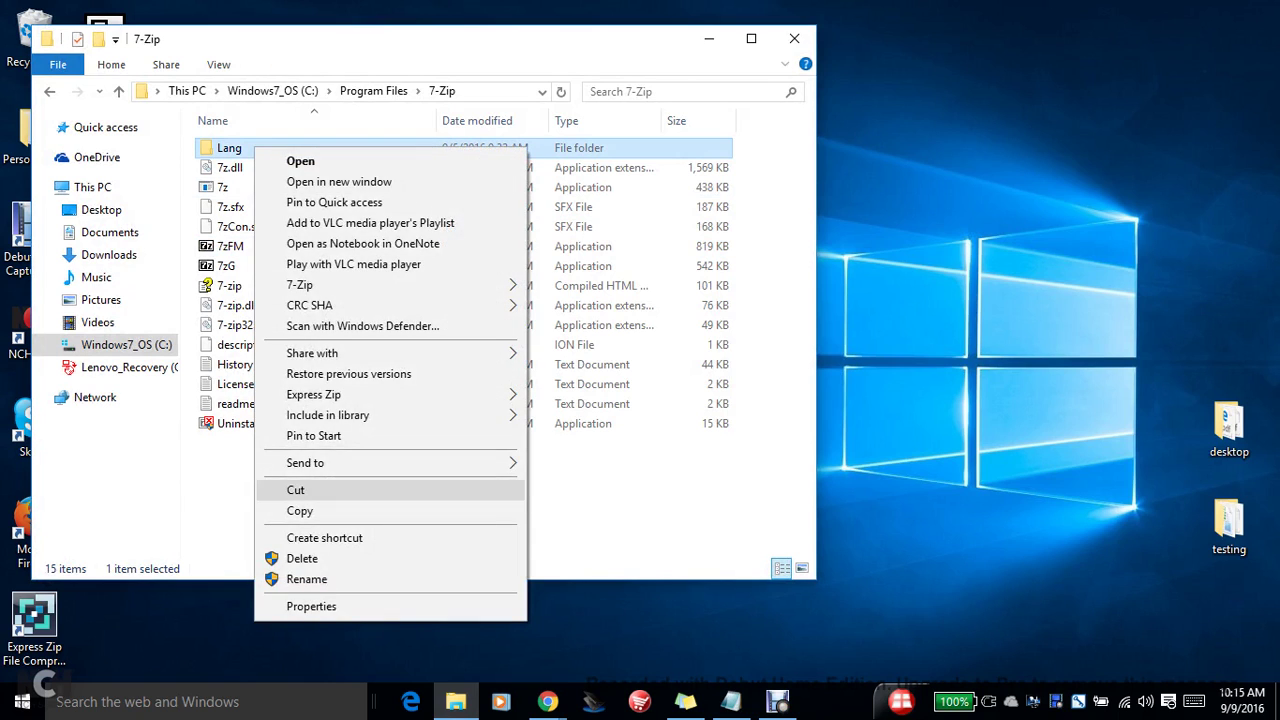
pyautogui.moveTo(390, 463)
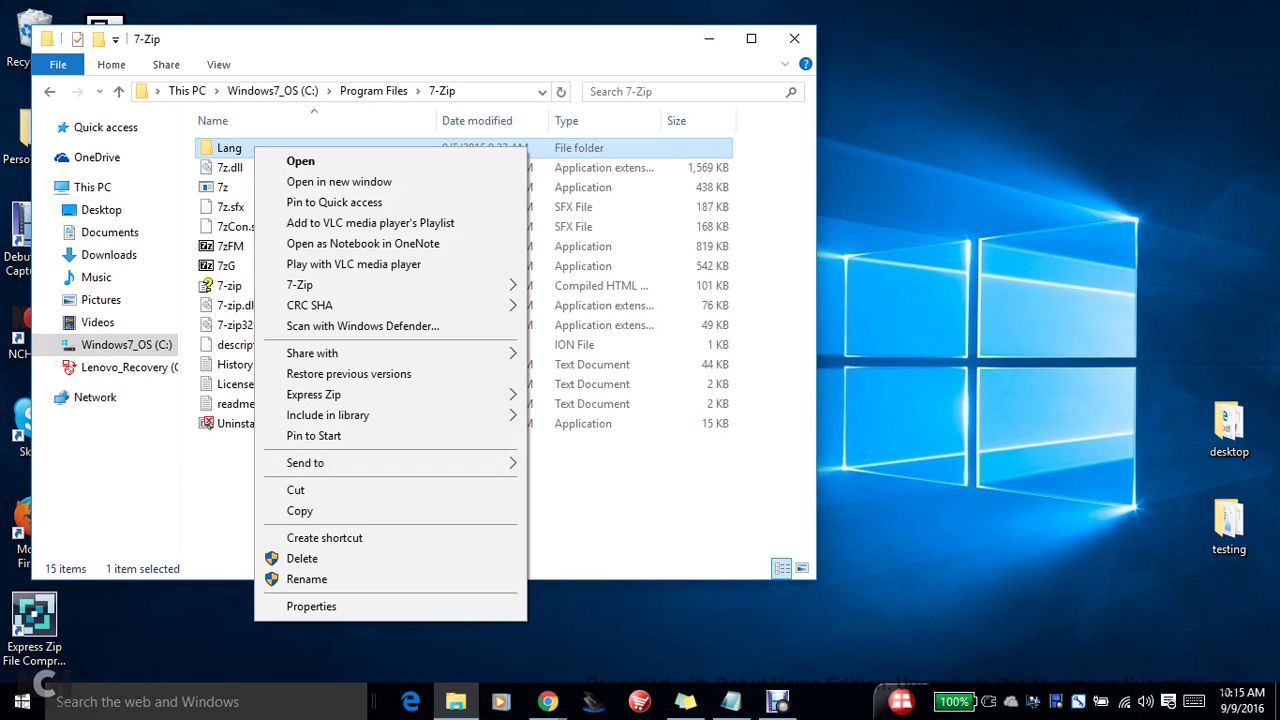
pyautogui.click(222, 490)
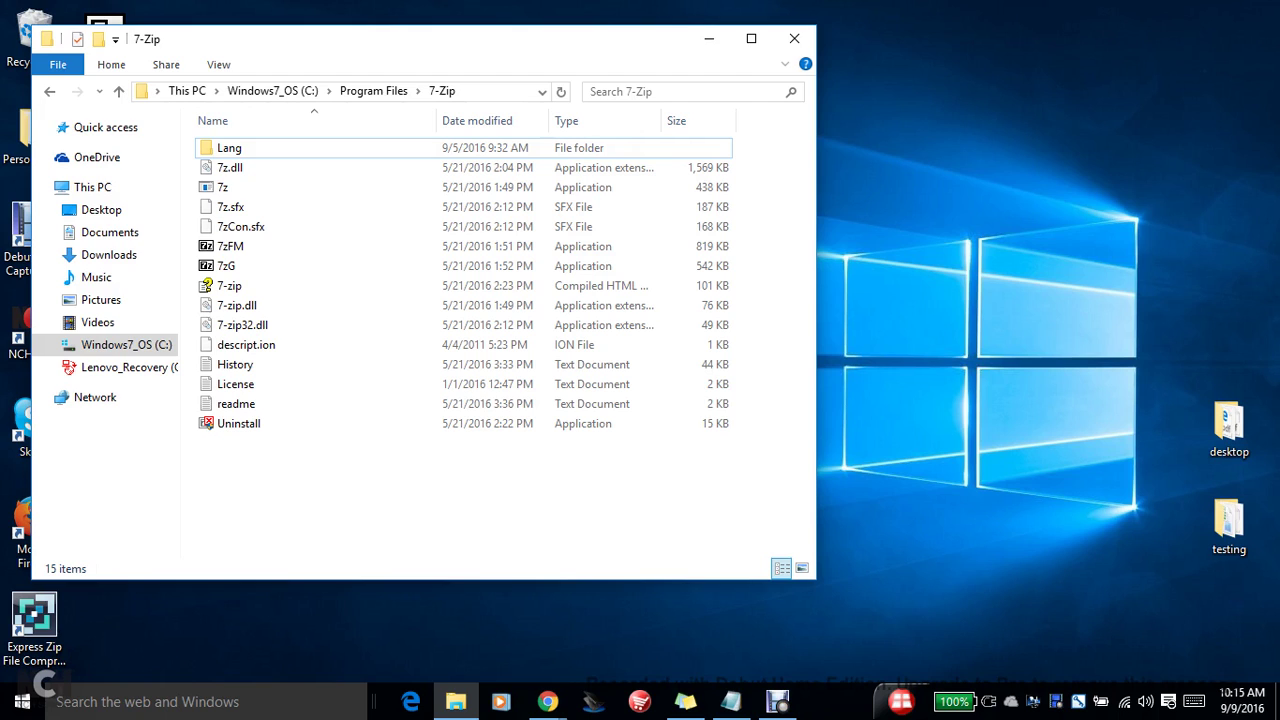
# Step: Switch to Google Chrome
pyautogui.click(547, 701)
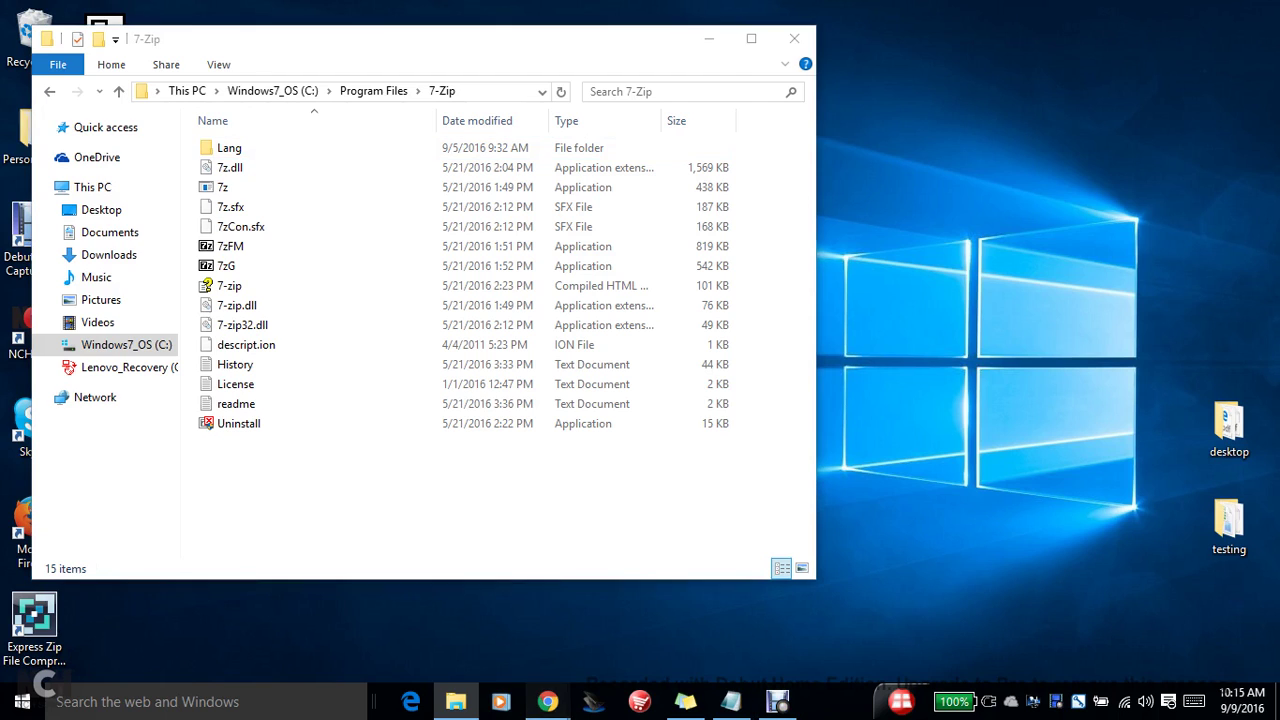